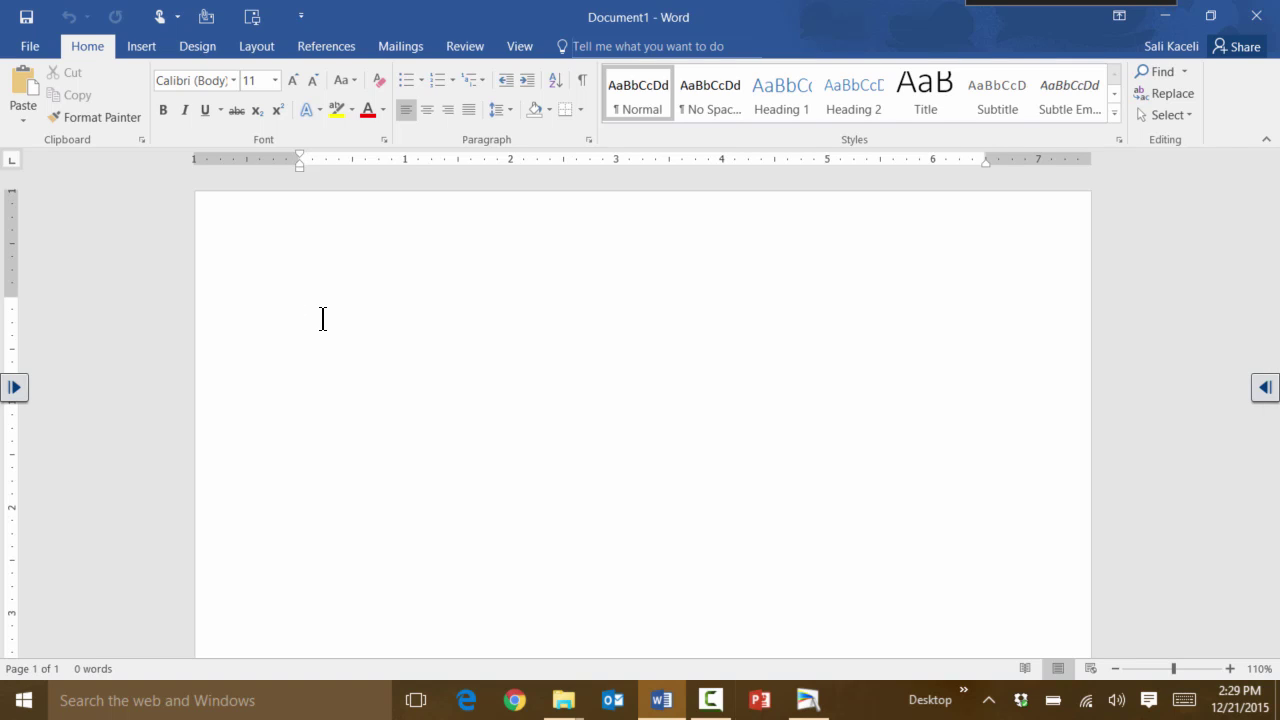
Step: Enter the sentence "This is my first document." in the blank document
text(This is my first document.)
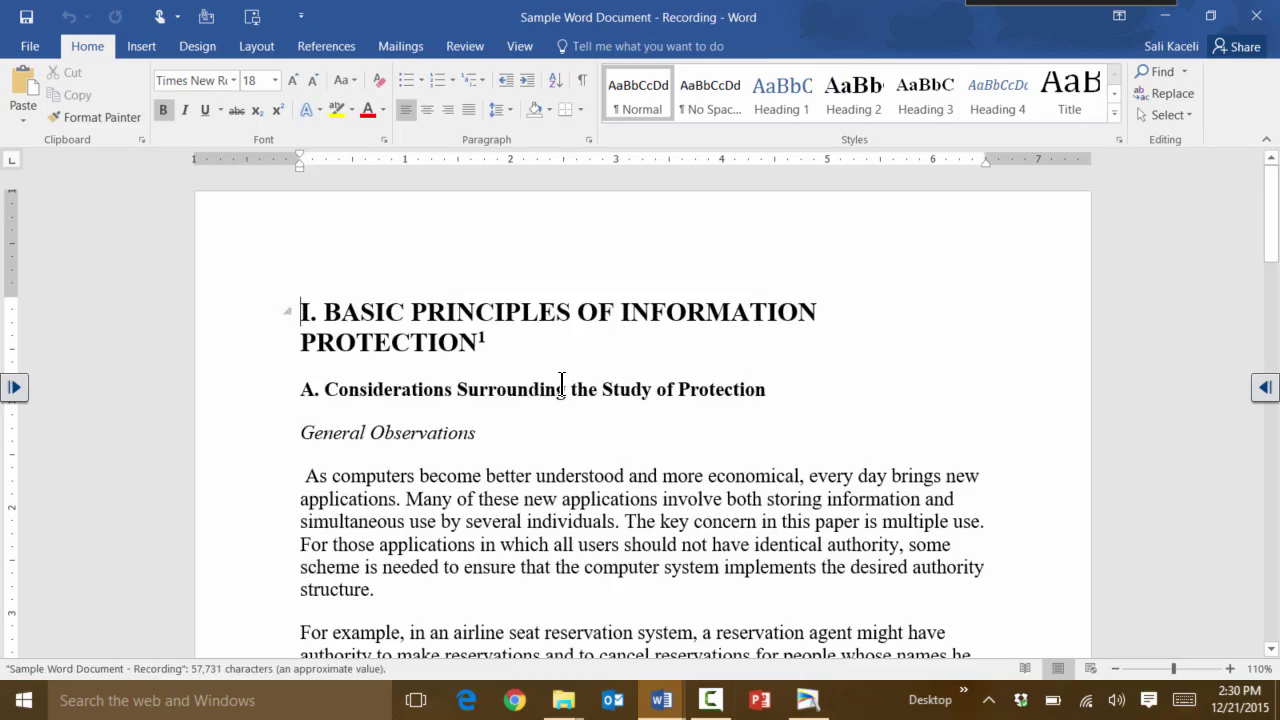
Step: Look through the first pages of the sample document, including the page breaks and the footnote on page 1
scroll(557, 406, down, 4)
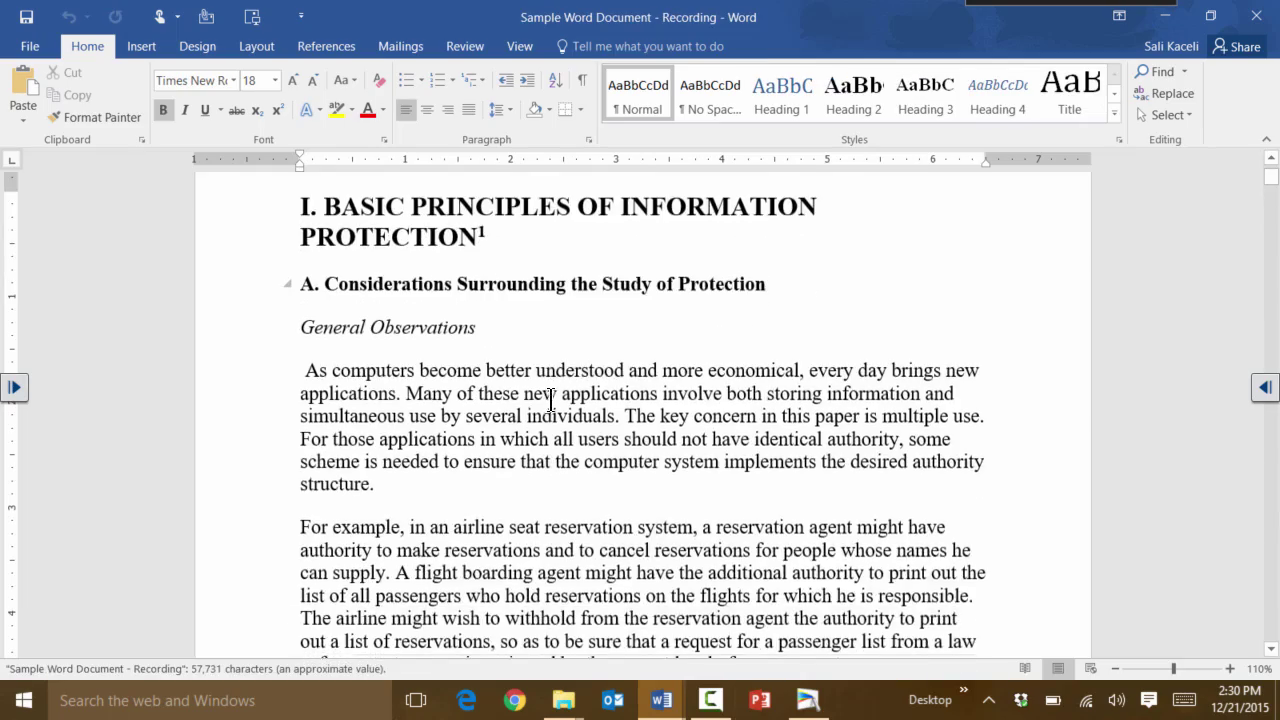
scroll(455, 385, down, 15)
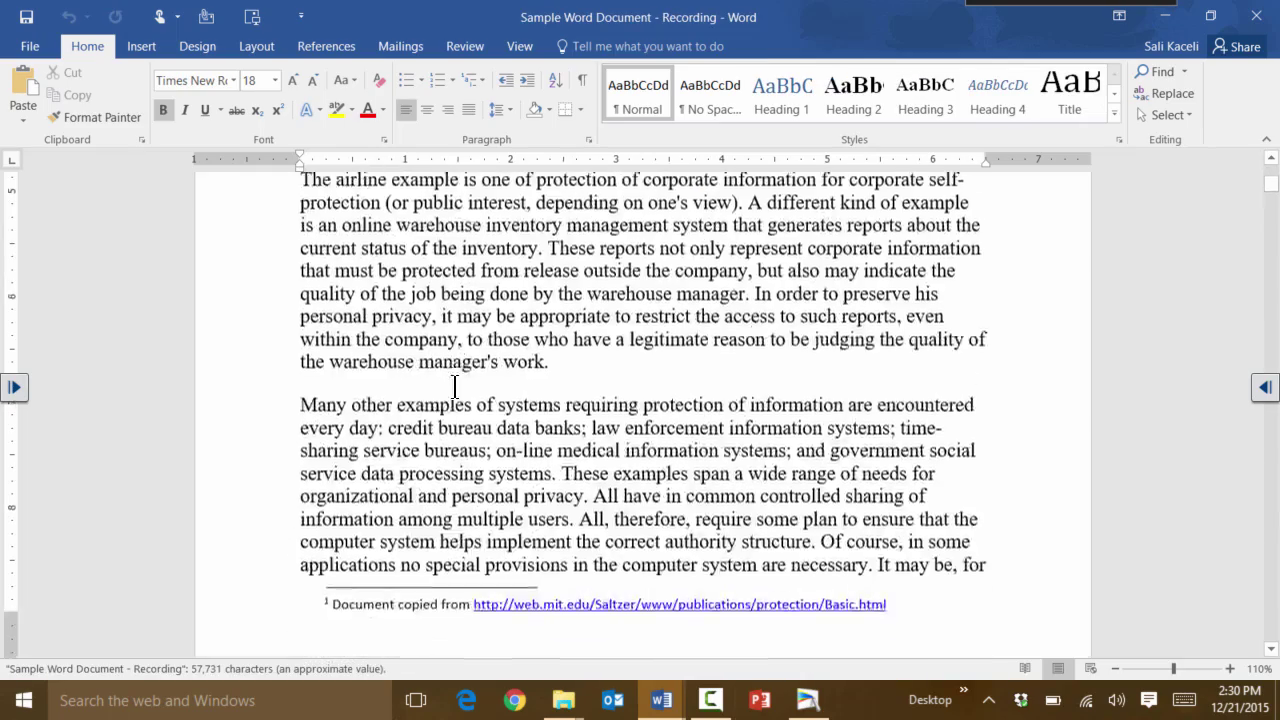
scroll(455, 395, down, 15)
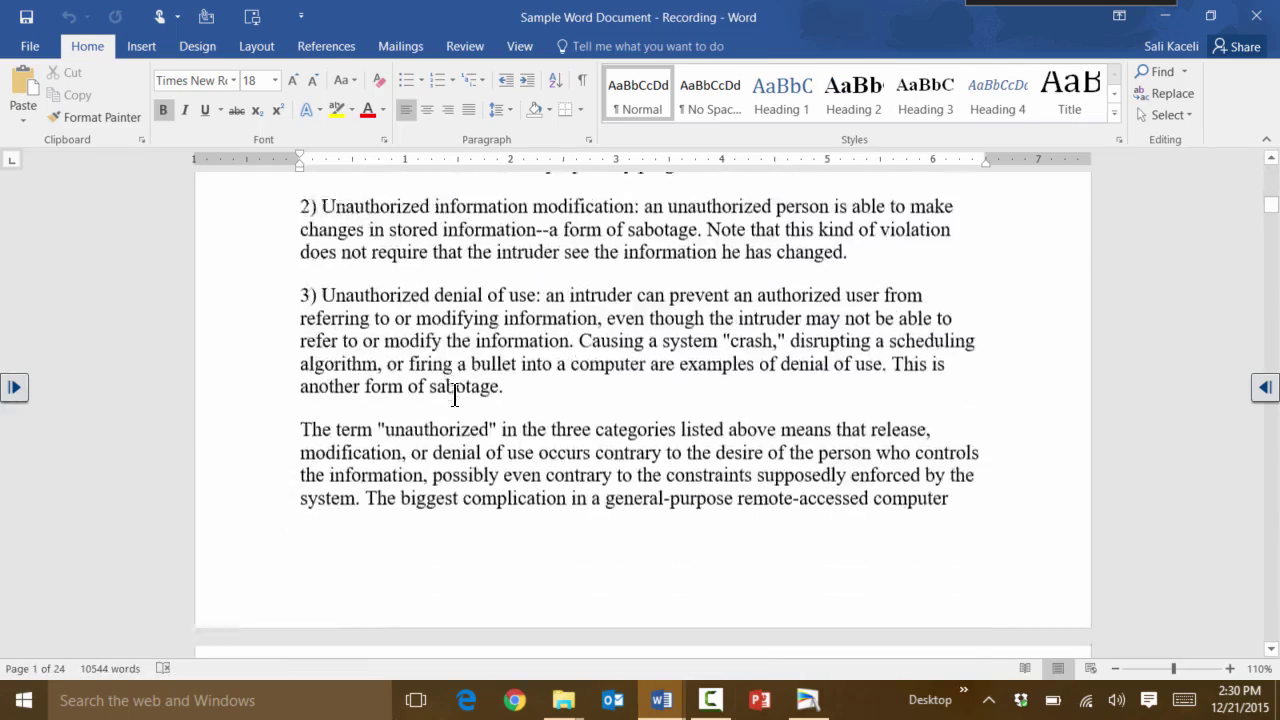
scroll(443, 397, up, 12)
scroll(443, 397, up, 15)
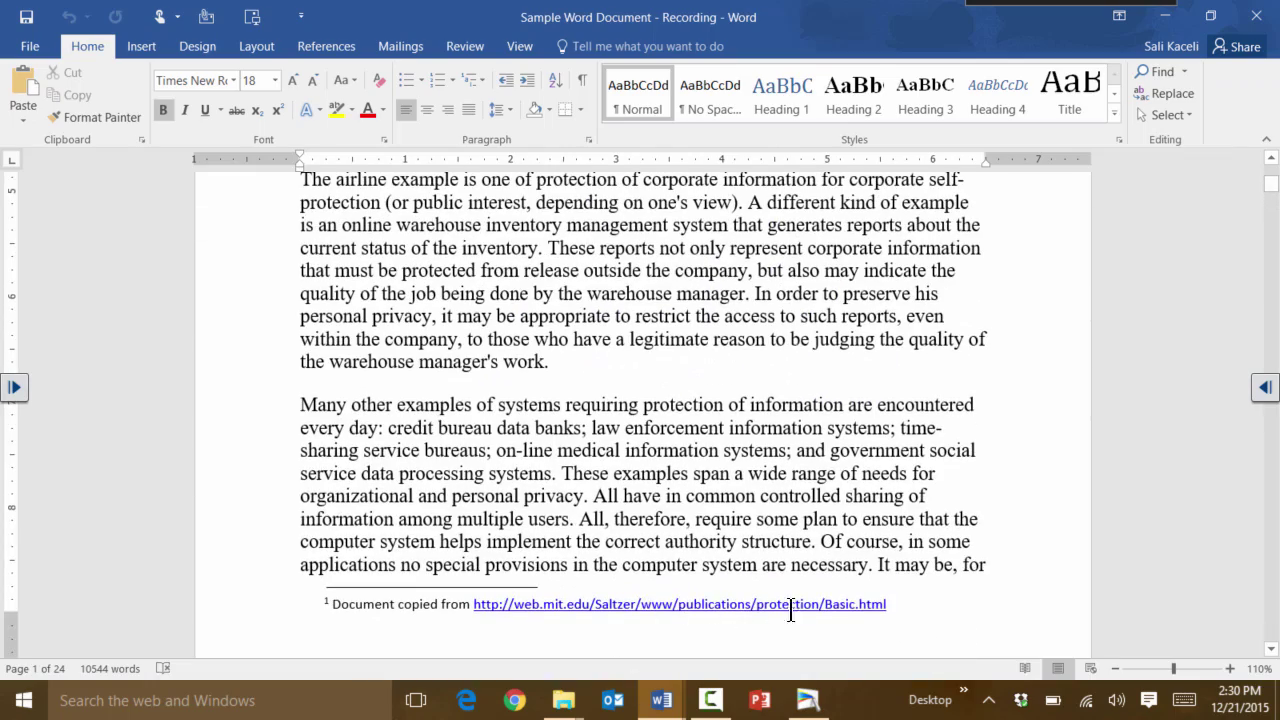
scroll(586, 471, up, 12)
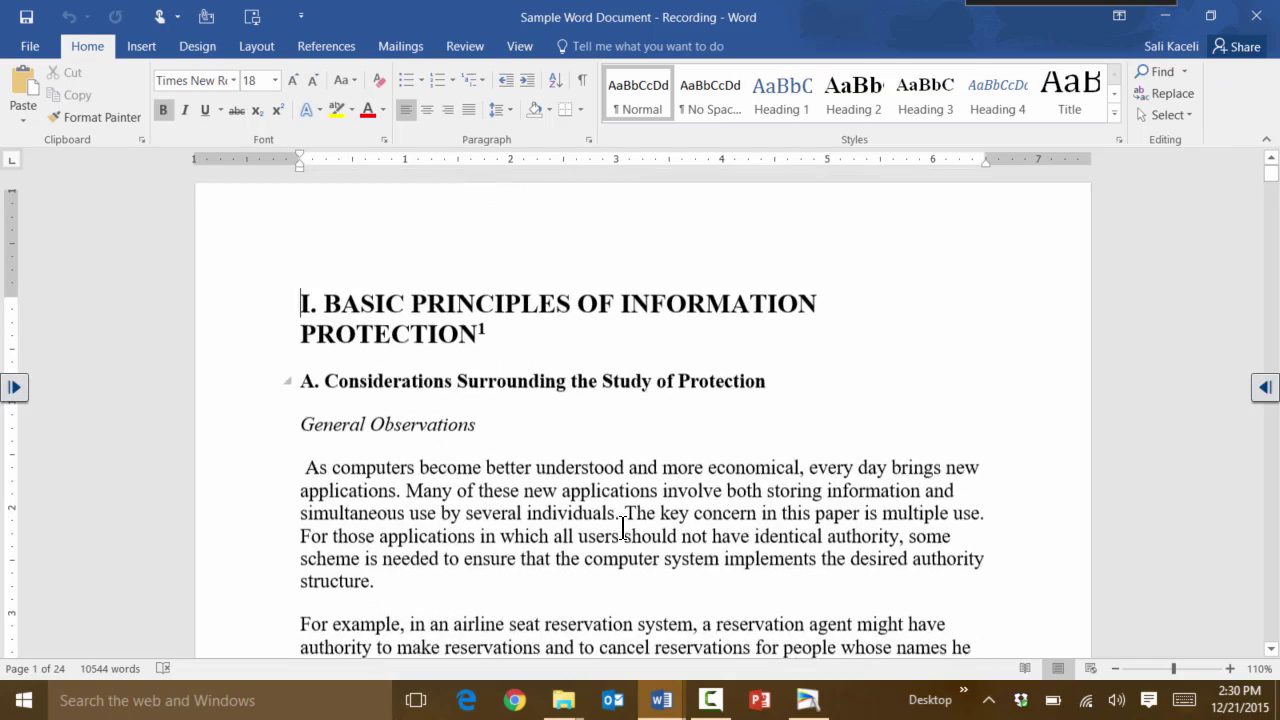
scroll(629, 500, down, 12)
scroll(629, 500, down, 15)
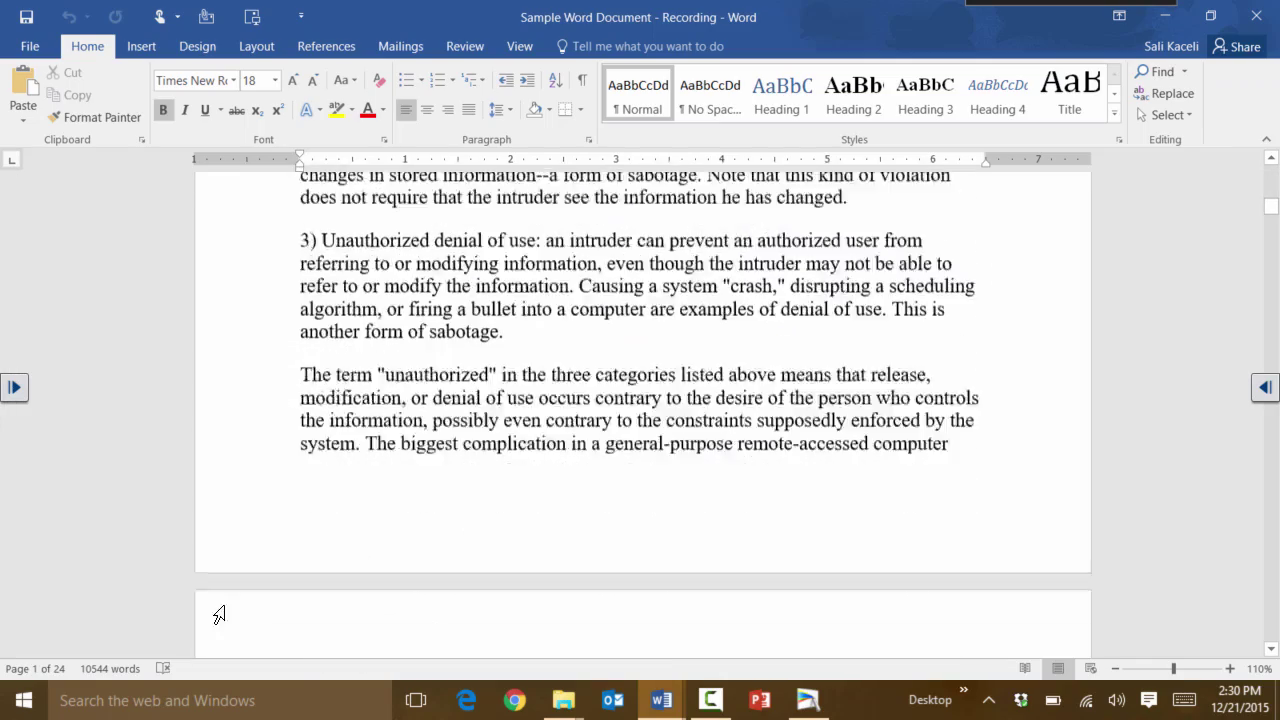
scroll(600, 460, down, 20)
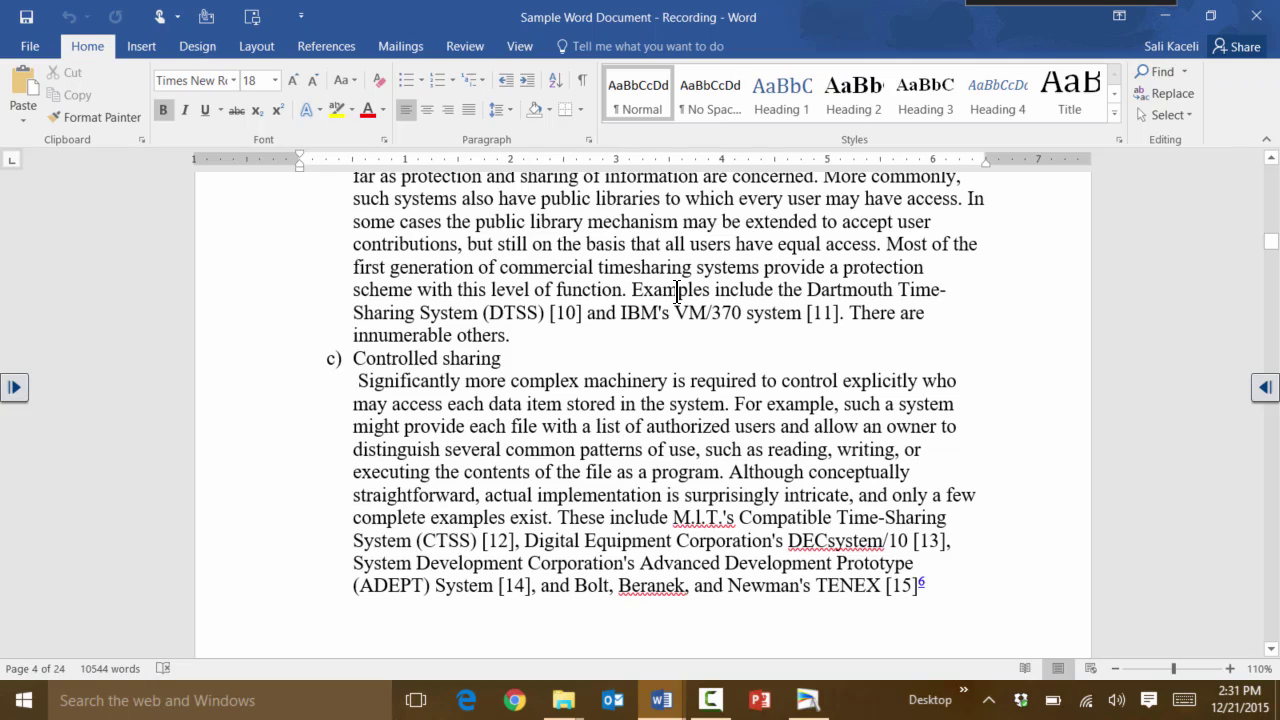
scroll(678, 291, up, 20)
scroll(680, 294, up, 20)
Step: Set the title "I. BASIC PRINCIPLES OF INFORMATION PROTECTION" in Calibri and enlarge it to 20 pt
click(418, 436)
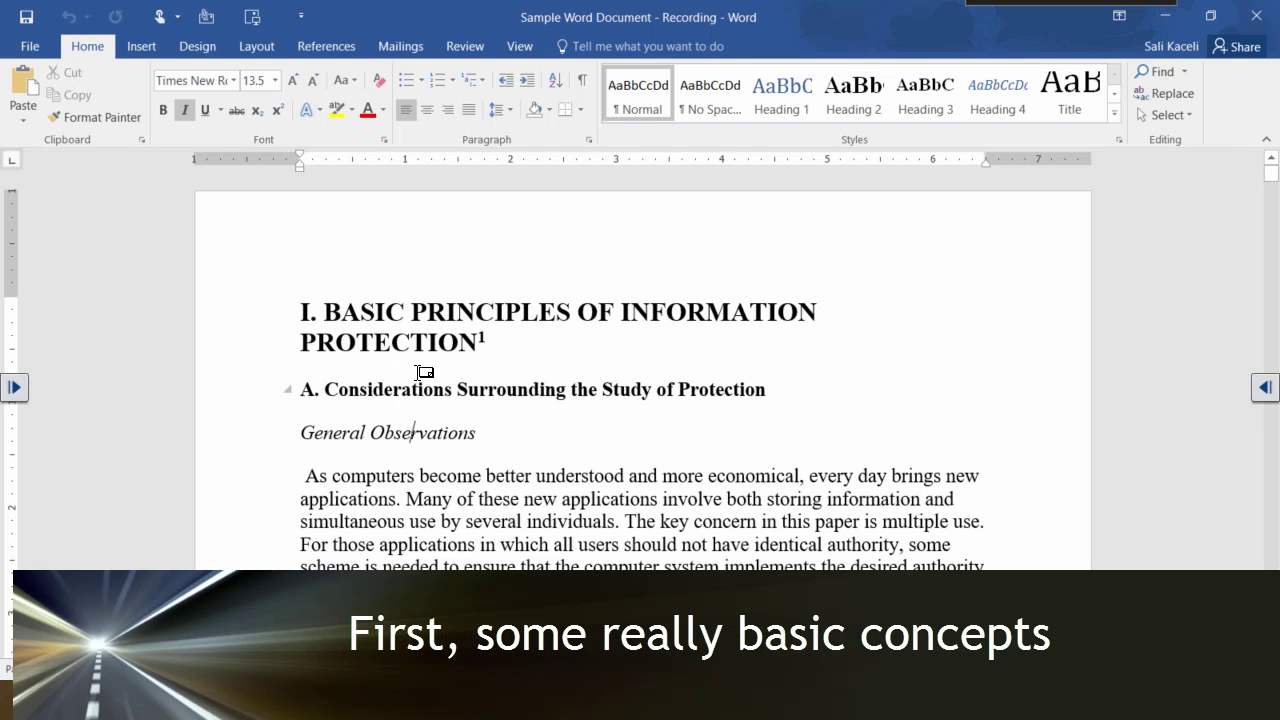
drag(489, 340, 257, 317)
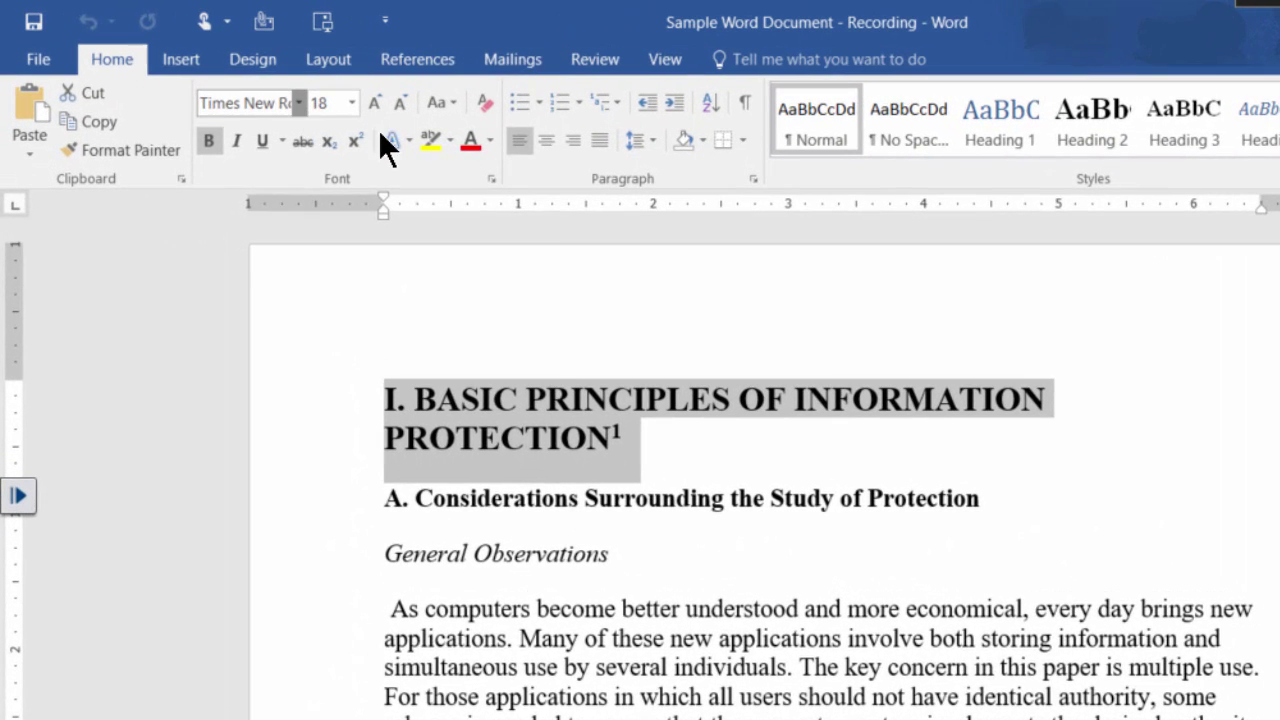
click(298, 103)
click(342, 239)
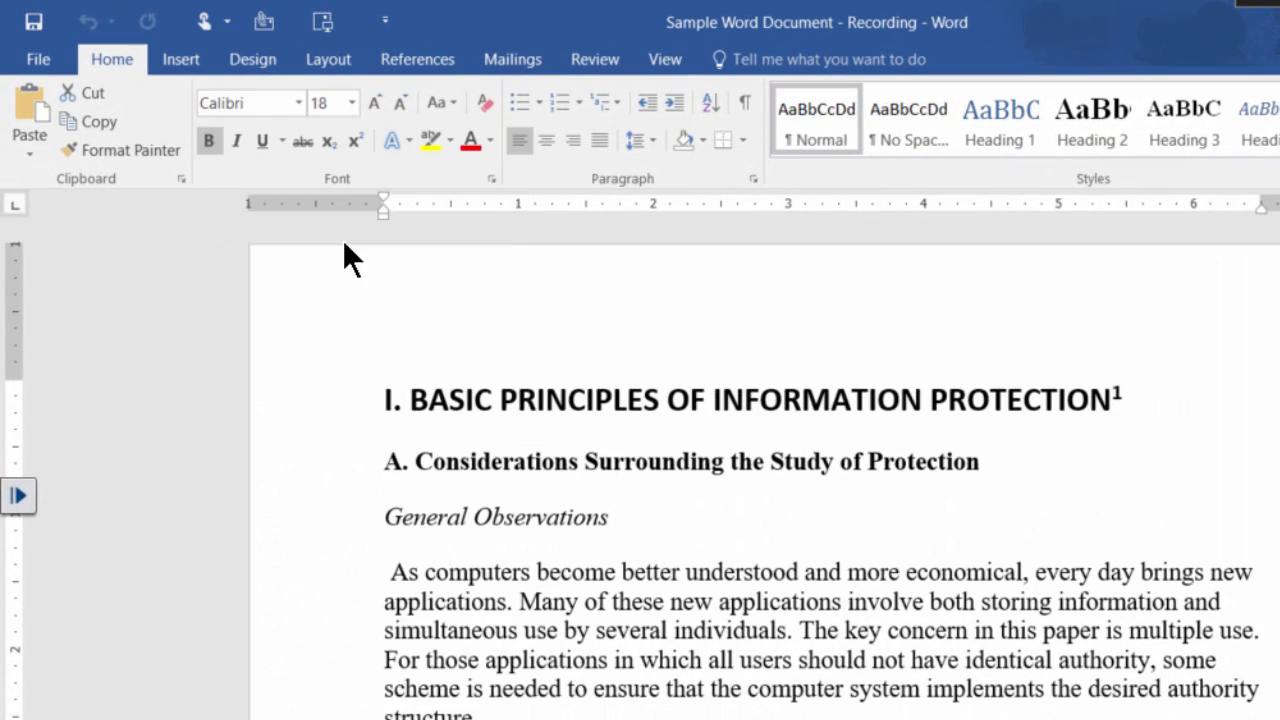
click(376, 104)
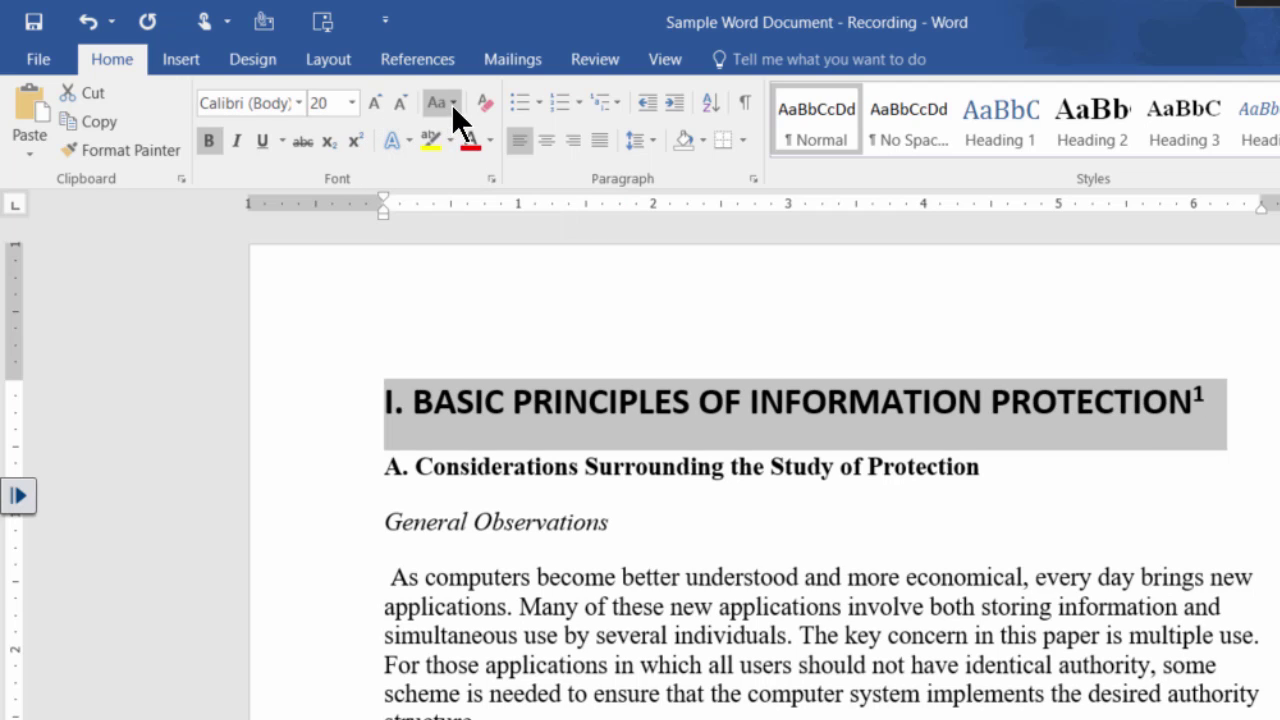
Step: Review the letter case options, the font colors and the full font settings available for the title
click(453, 104)
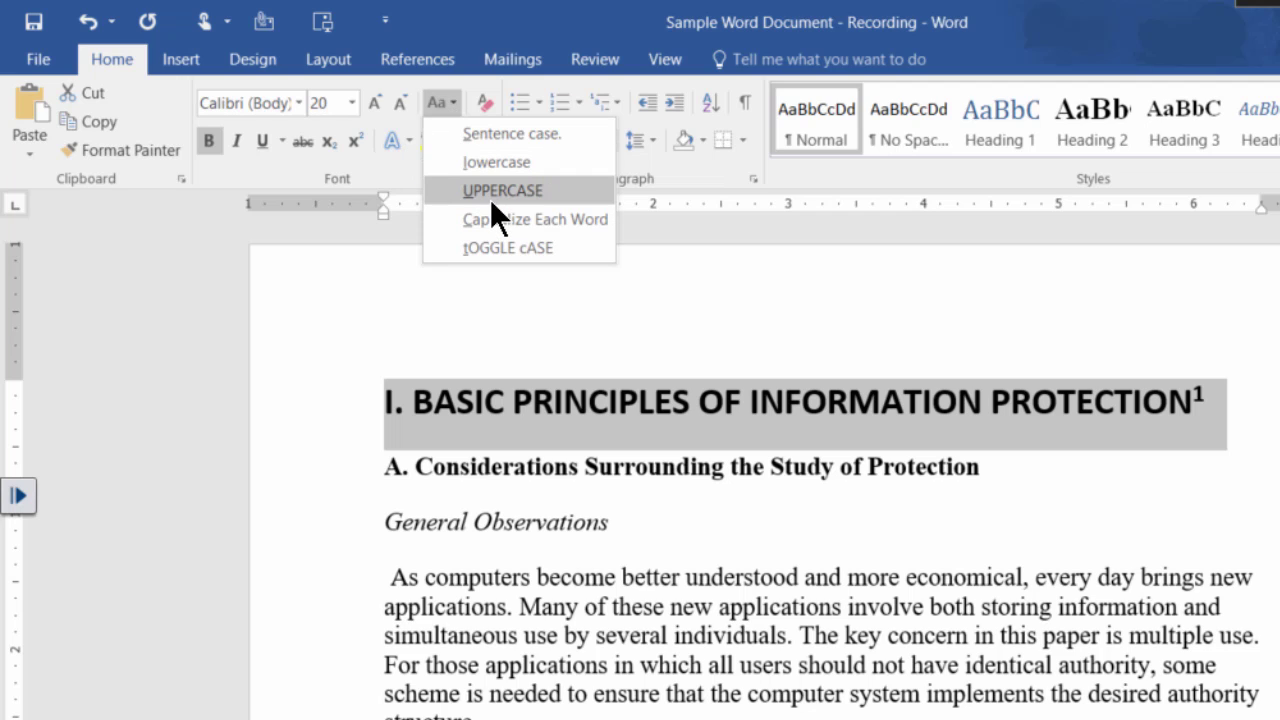
click(277, 164)
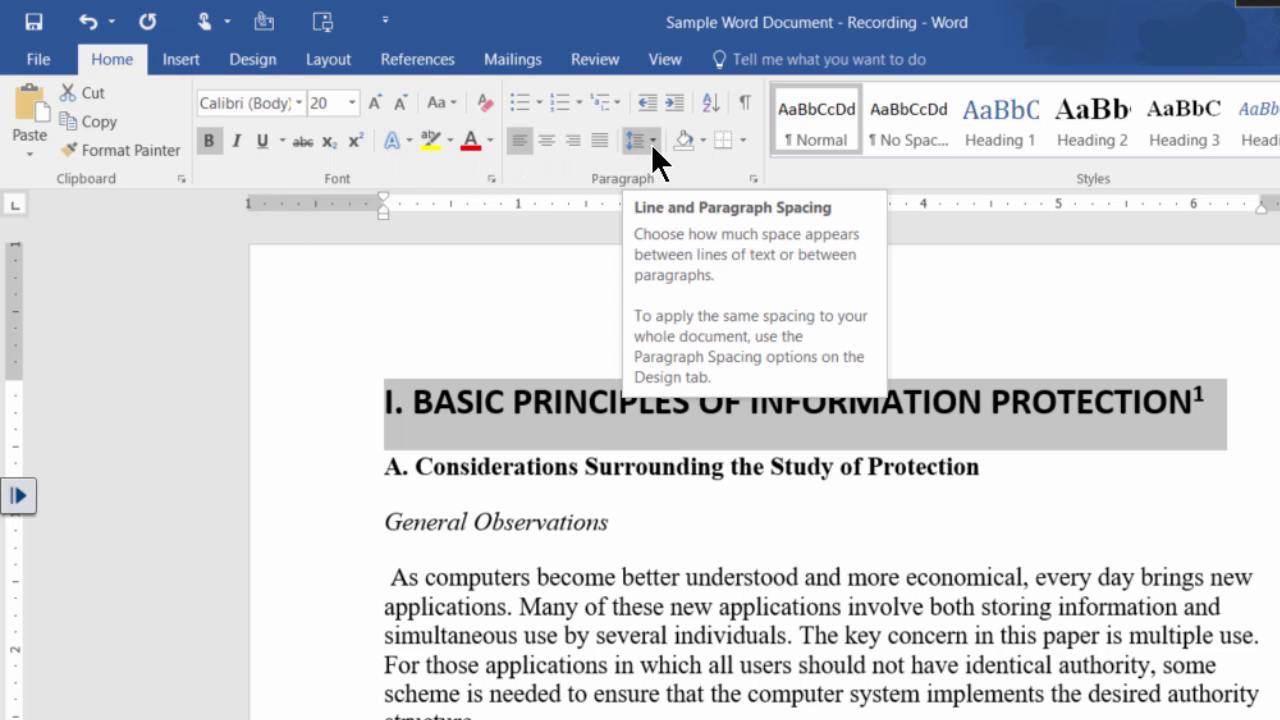
click(490, 141)
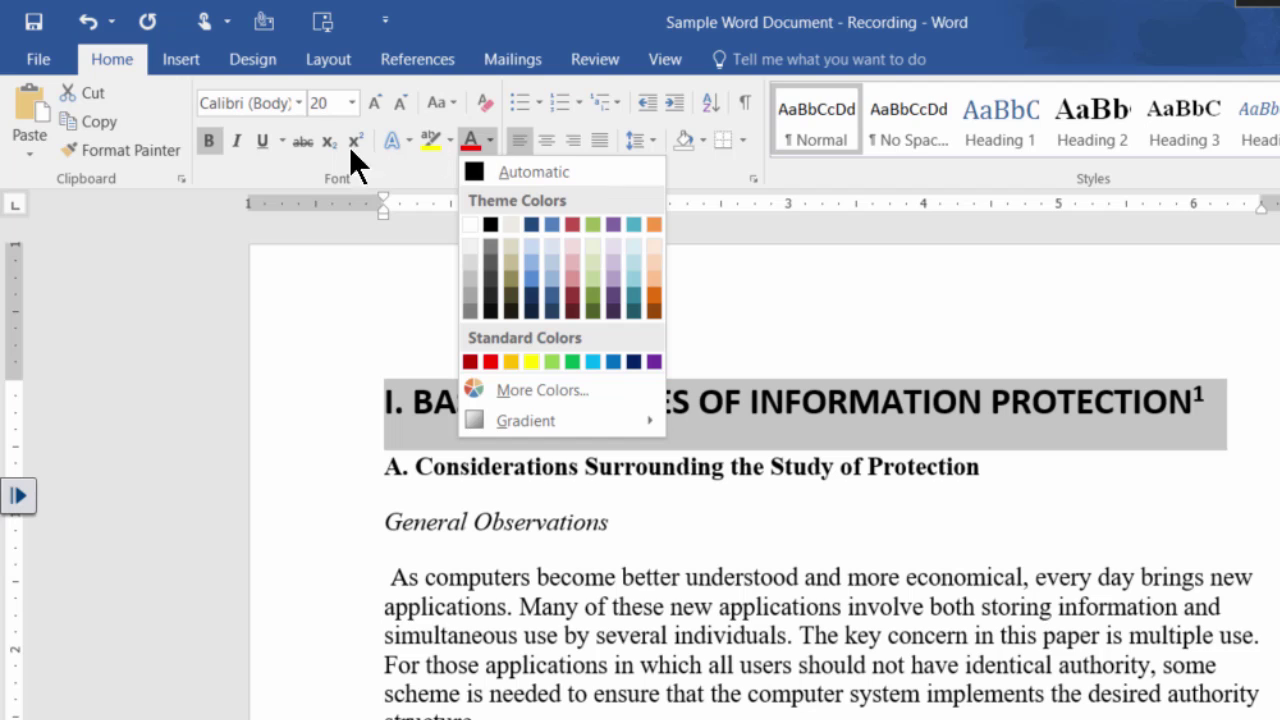
click(181, 255)
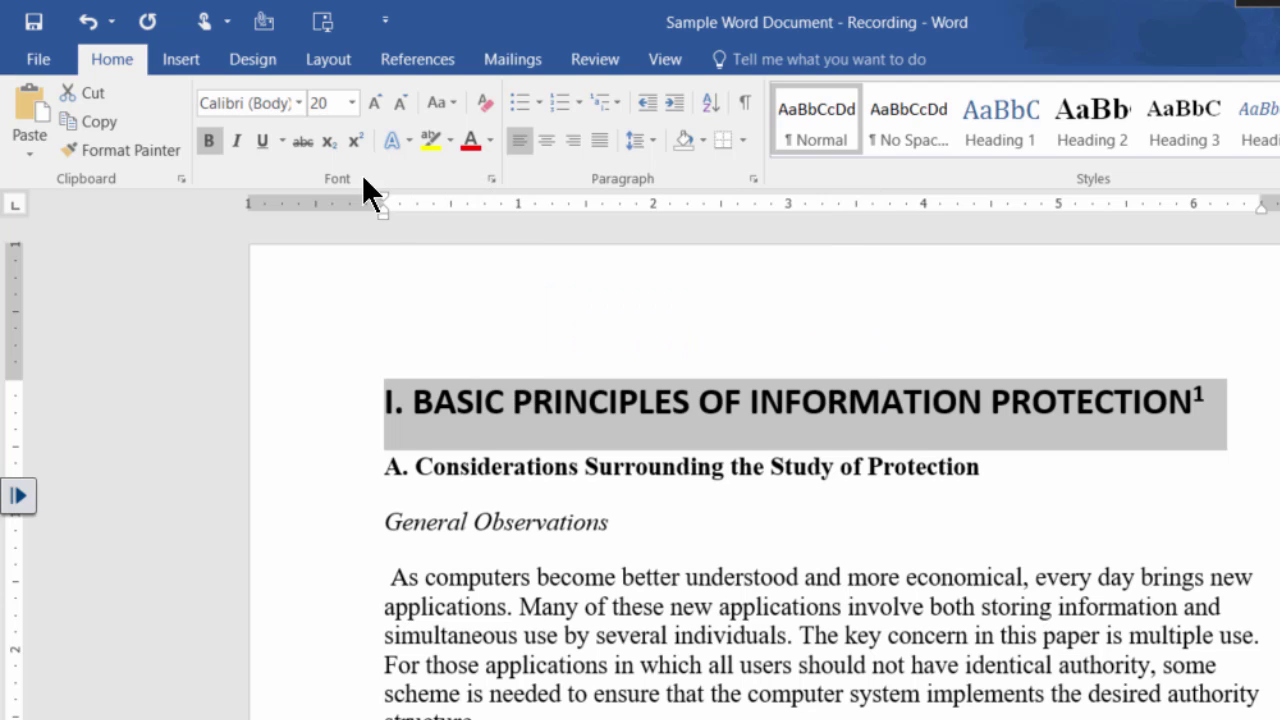
click(491, 178)
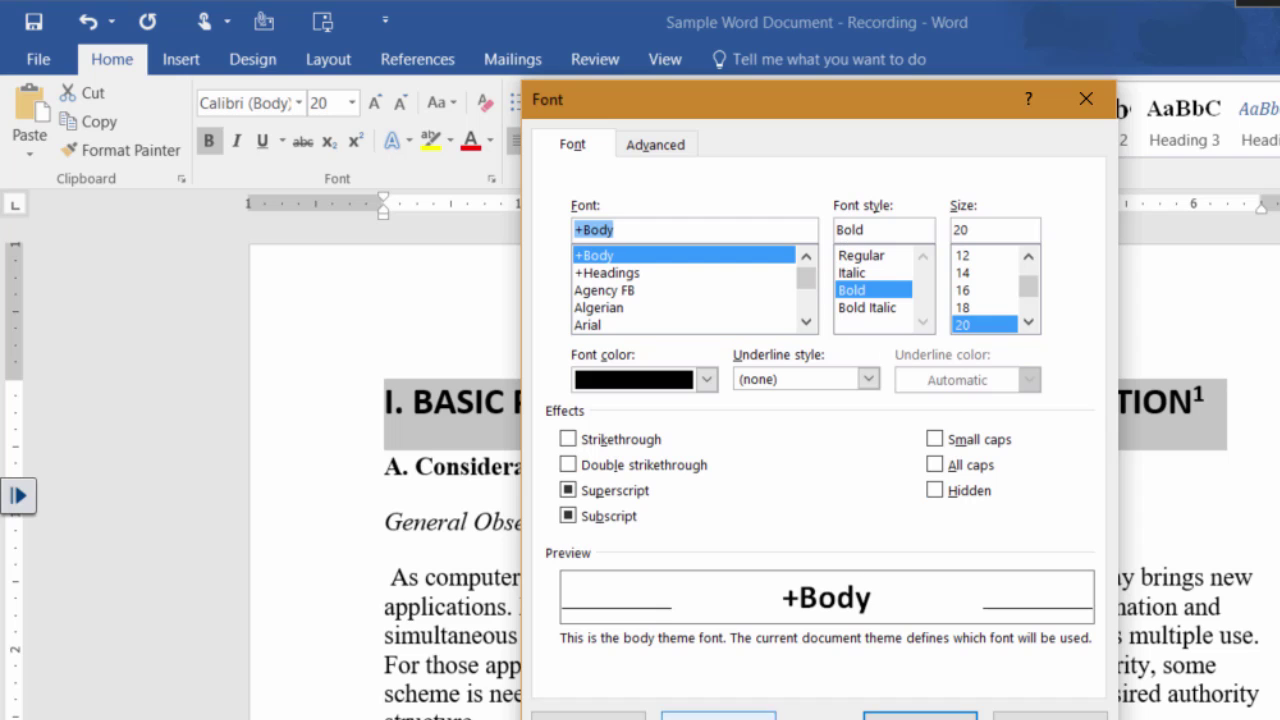
key(Escape)
click(646, 472)
click(603, 530)
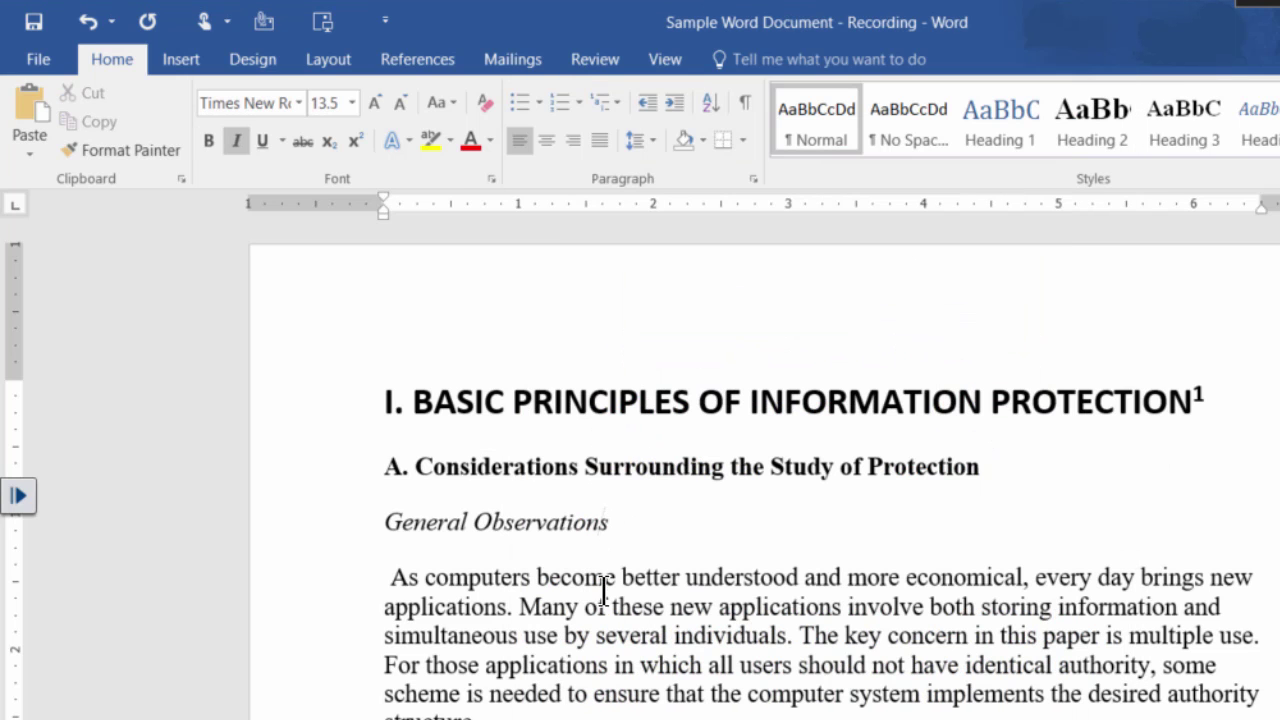
Step: Color the whole first paragraph under "General Observations" red
drag(510, 716, 382, 580)
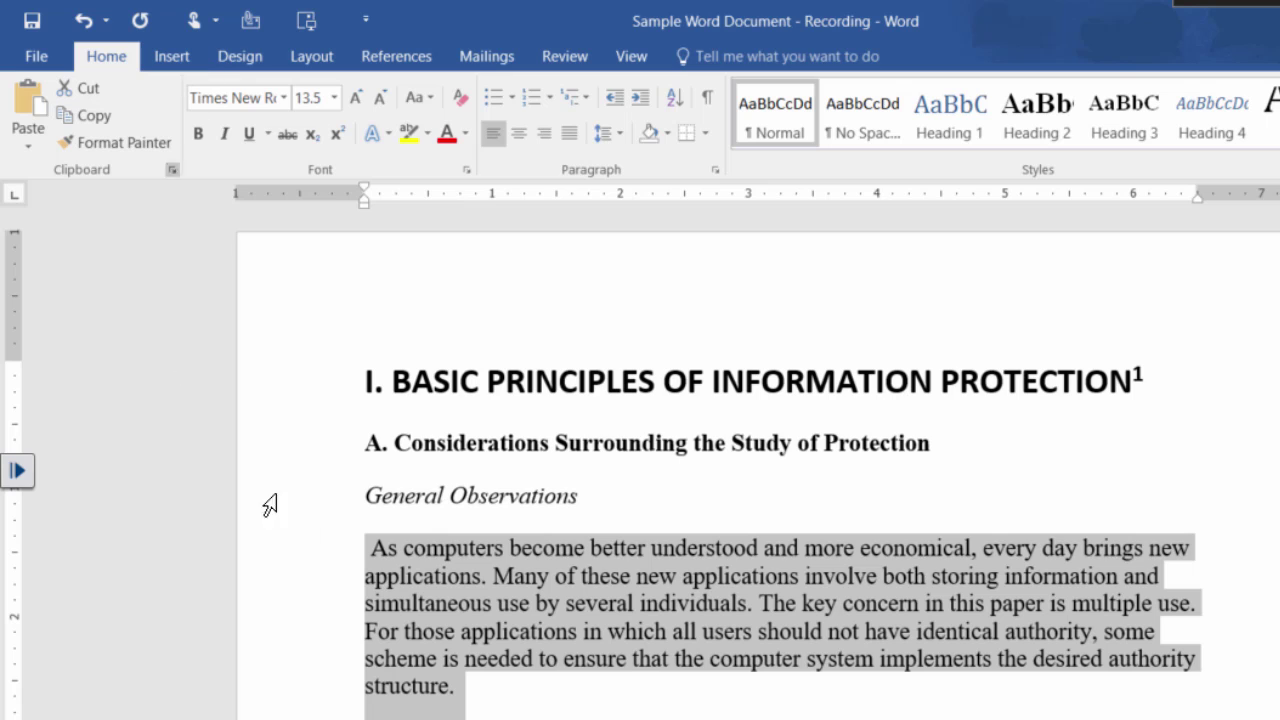
click(469, 700)
shift+click(375, 537)
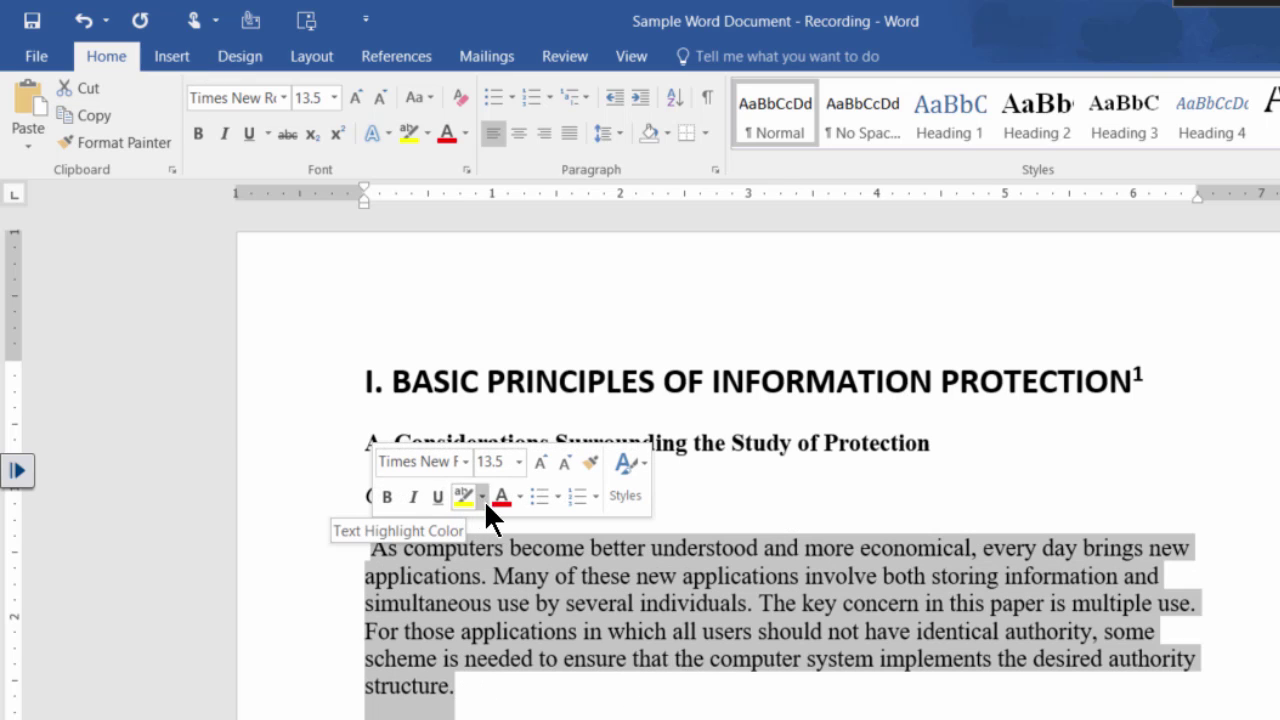
click(501, 497)
click(490, 617)
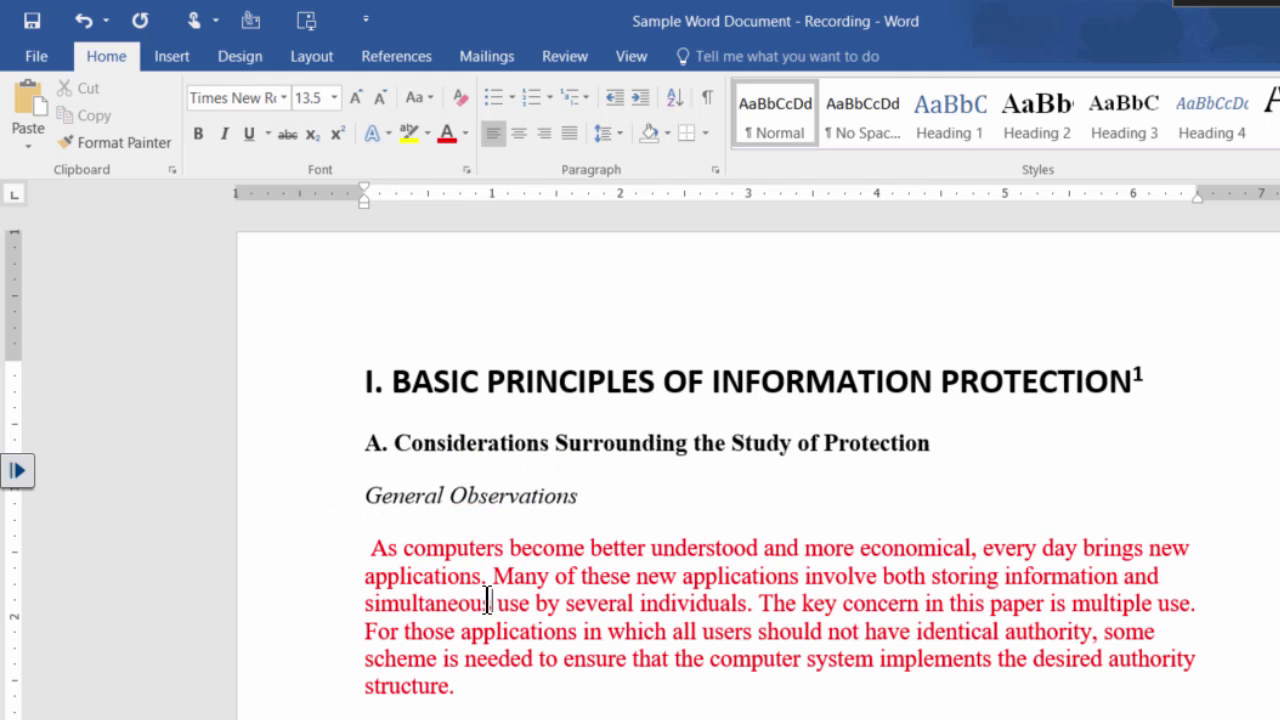
Step: Bring up the floating formatting options for the red paragraph and look over them
click(463, 684)
shift+click(357, 549)
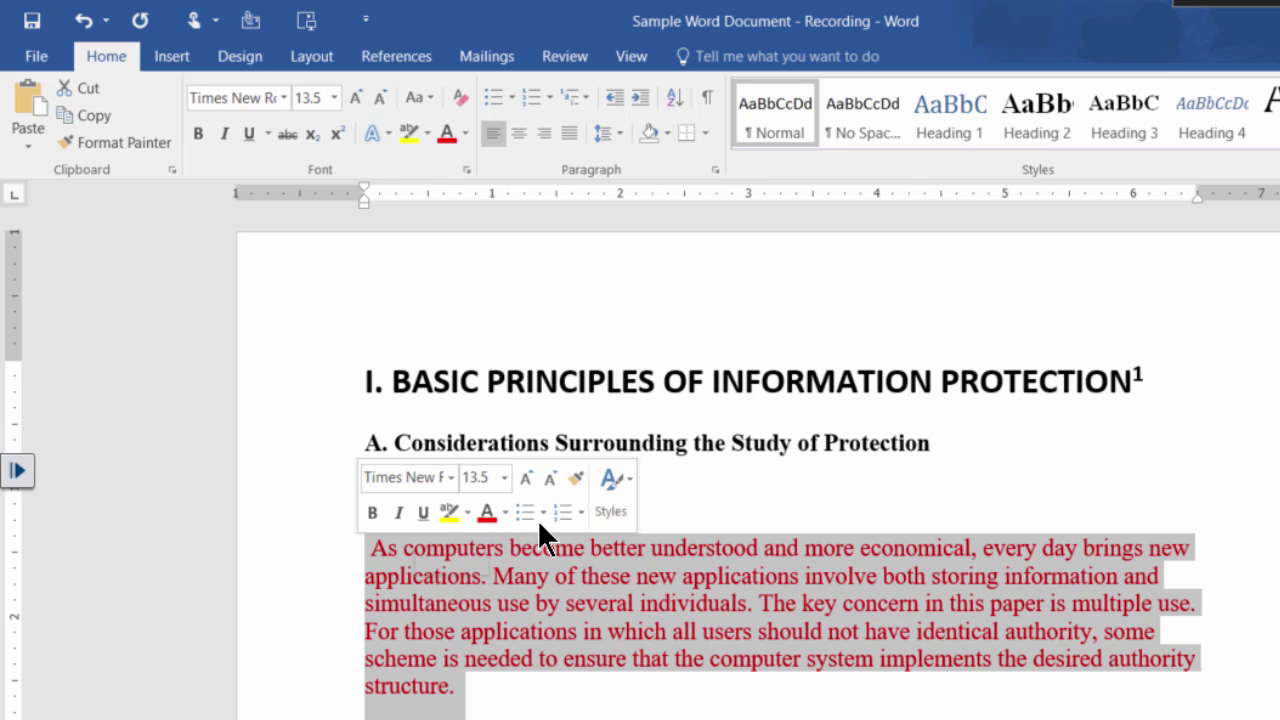
click(522, 603)
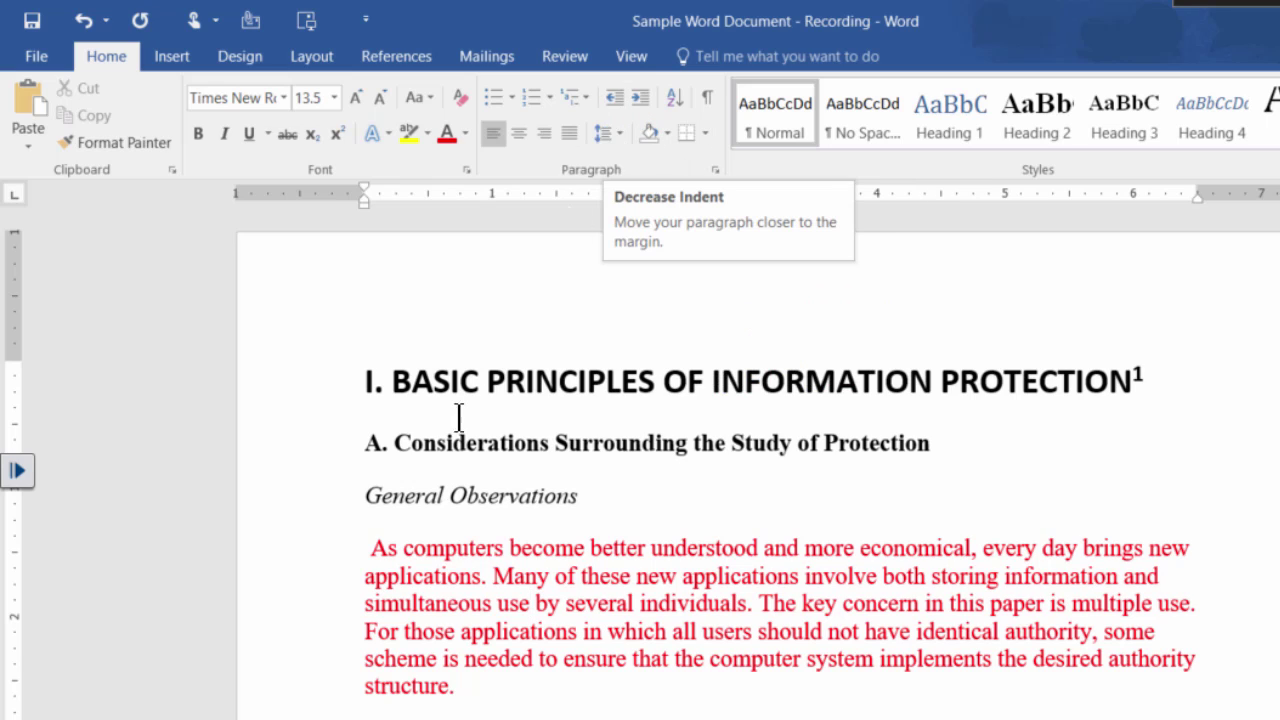
Step: Format the two paragraphs on the airline example as a bulleted list with the multicolored cross bullet
click(425, 604)
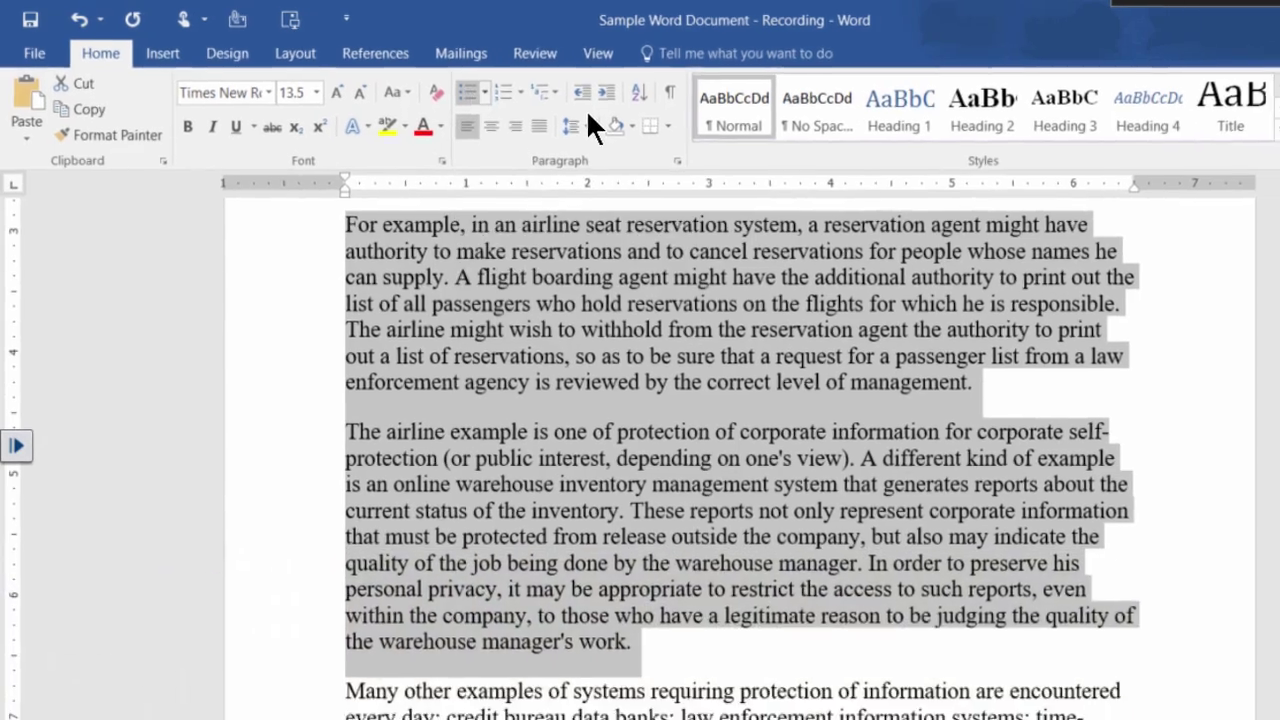
click(495, 93)
scroll(496, 333, up, 4)
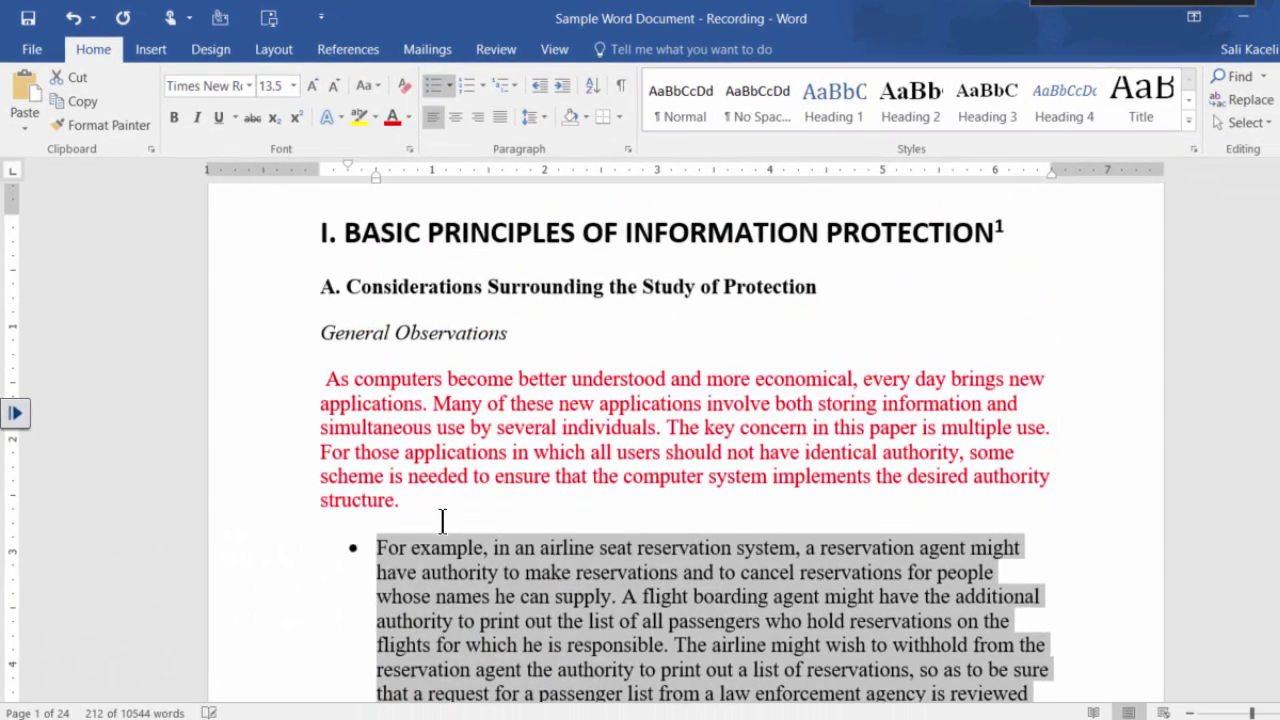
scroll(442, 520, down, 4)
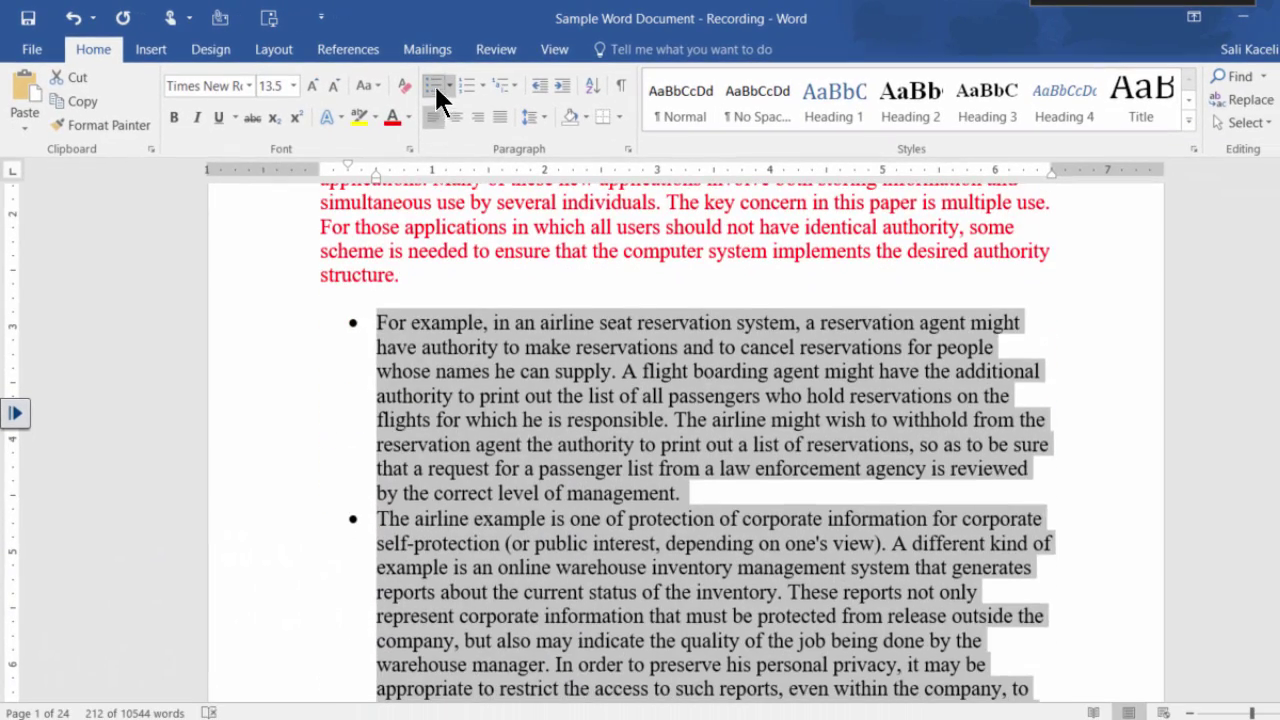
click(450, 86)
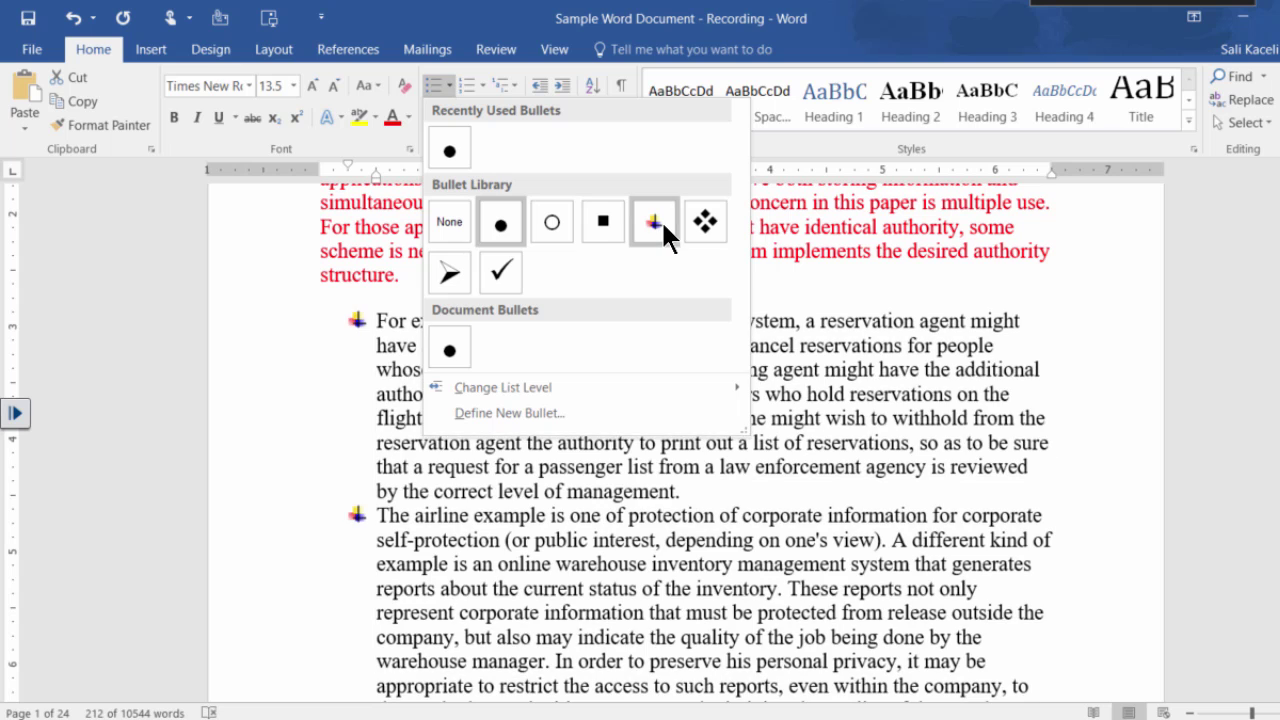
click(658, 221)
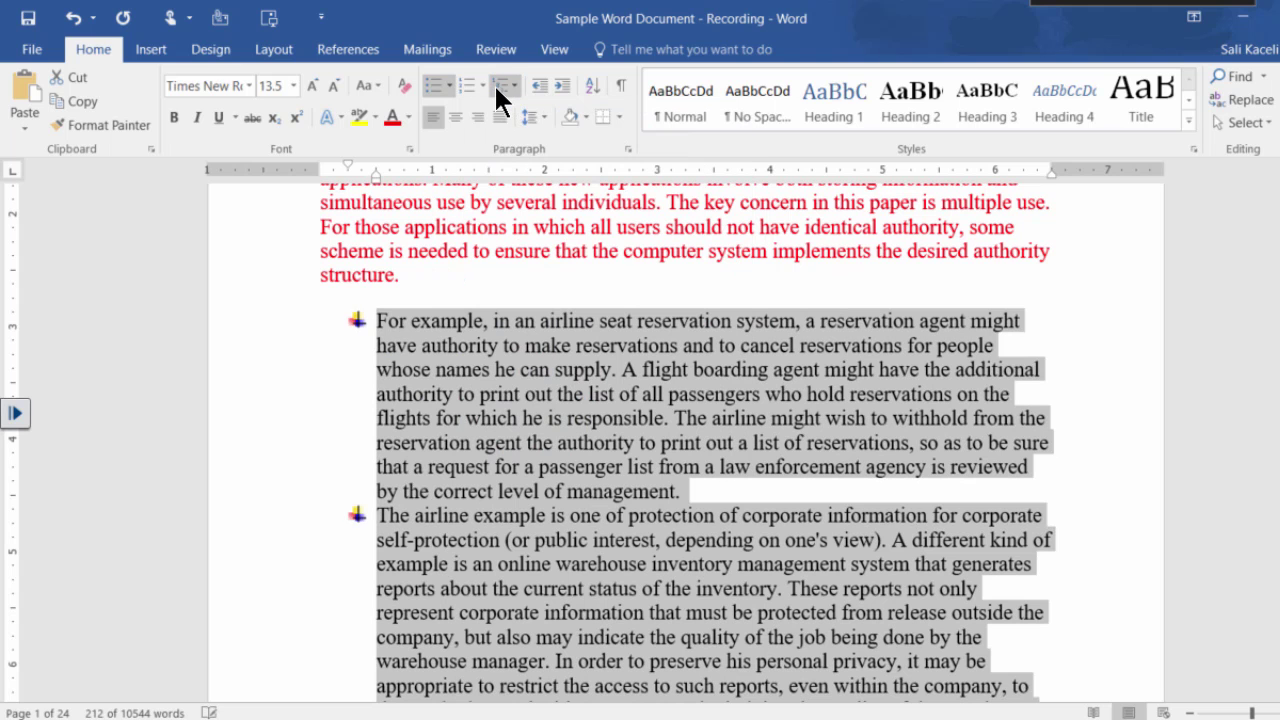
Step: Convert the two airline example paragraphs to a numbered list in the 1., 2., 3. format
click(482, 85)
click(575, 160)
click(472, 395)
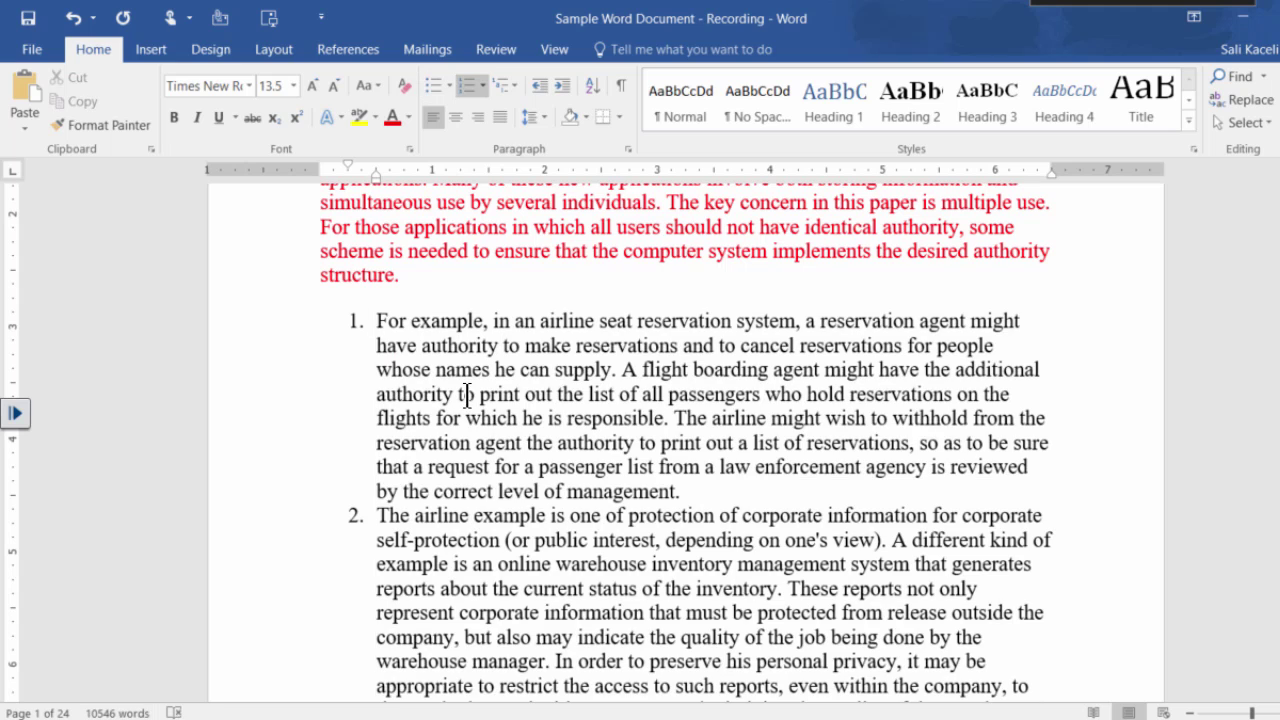
Step: Review the number formats and the list level and numbering value options for the first list item
click(373, 328)
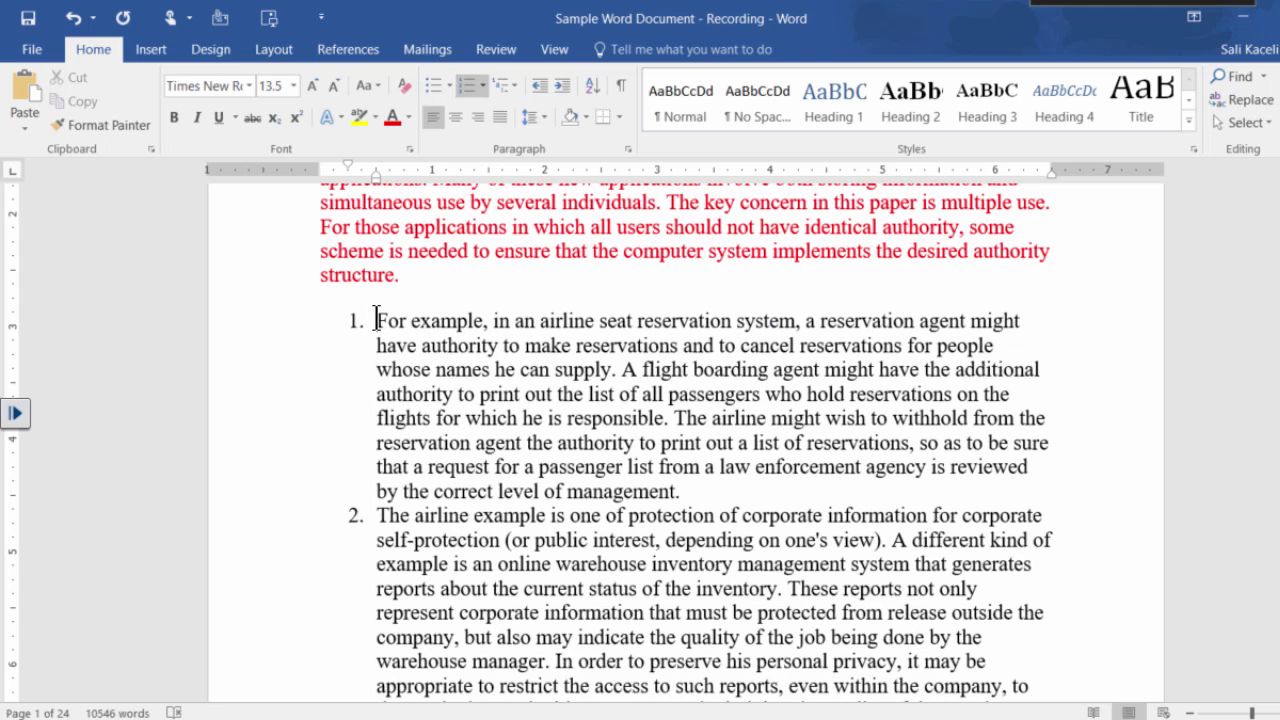
click(482, 87)
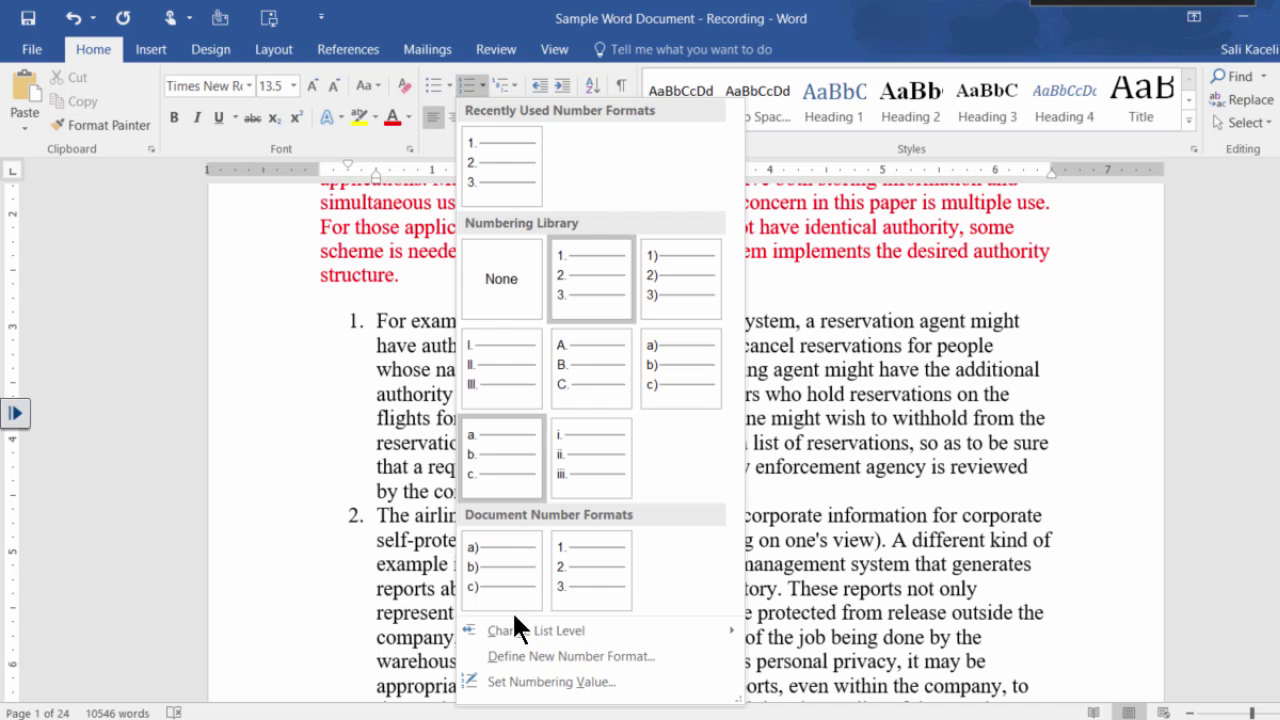
mouse_move(555, 630)
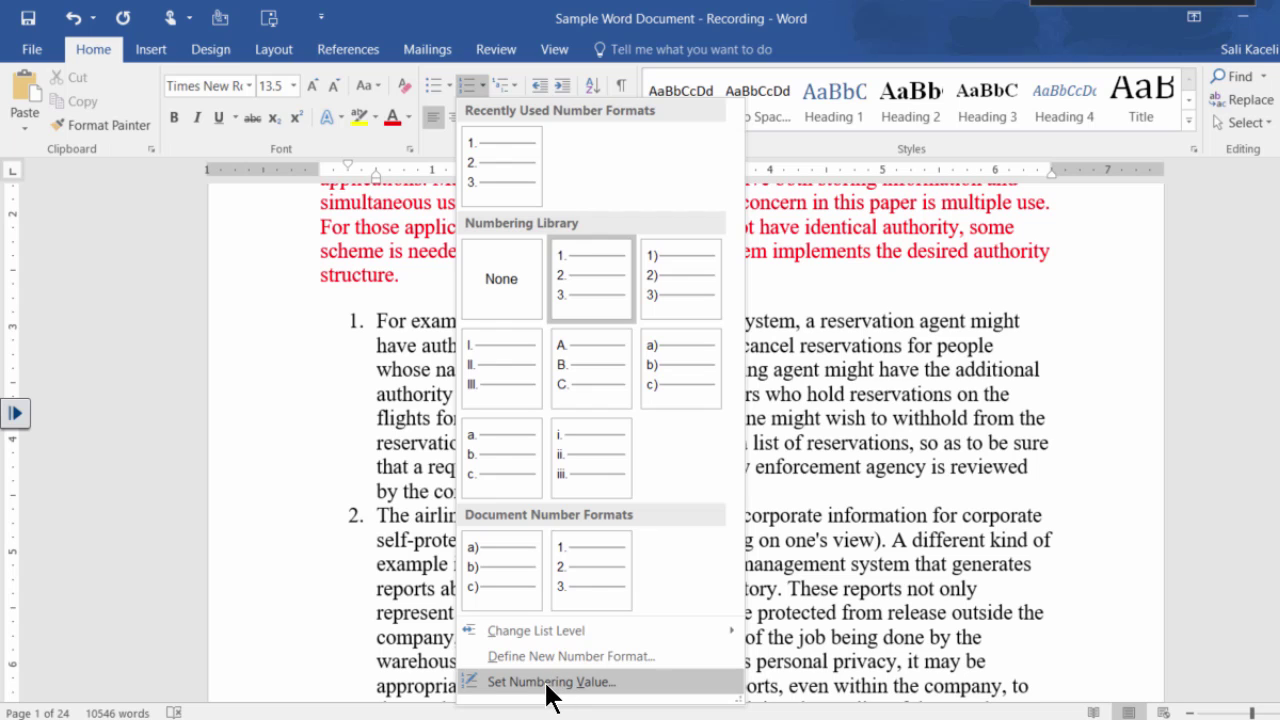
click(424, 400)
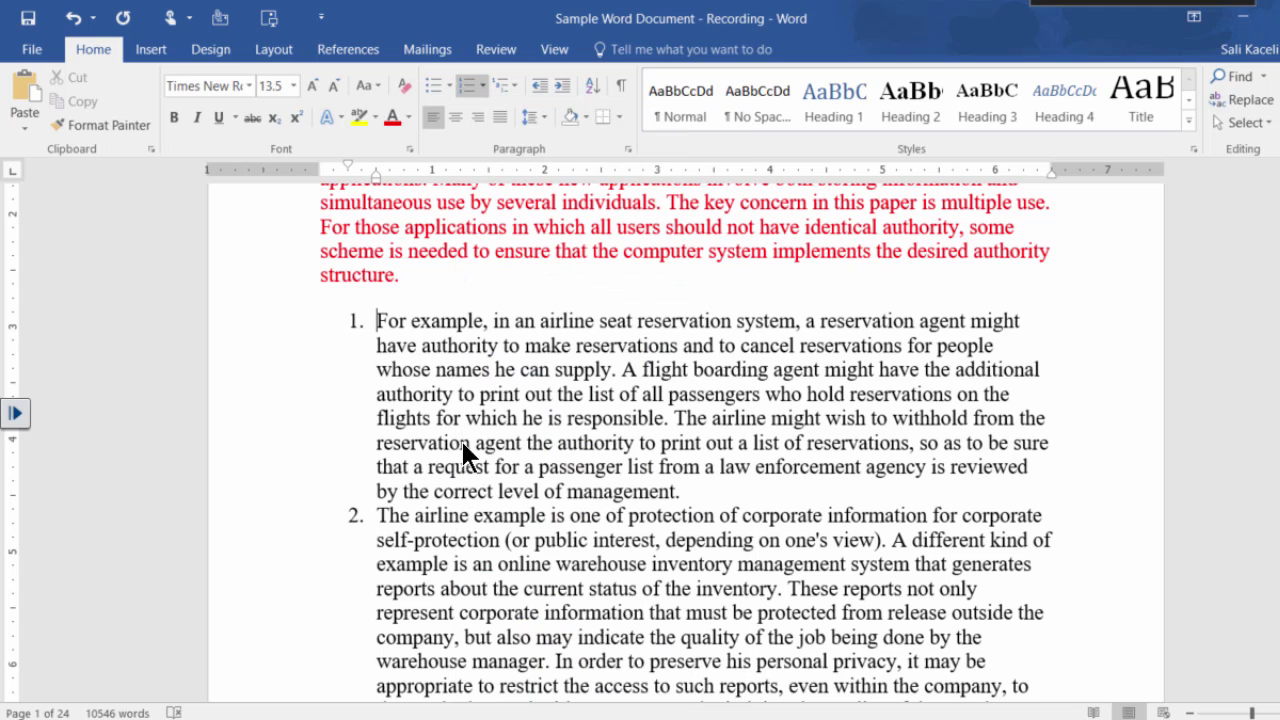